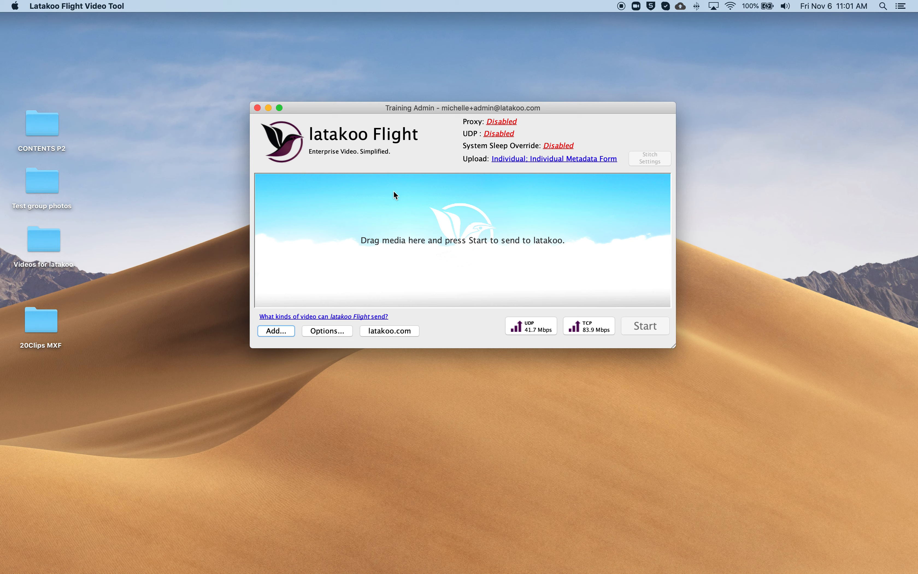
Step: Open the upload mode settings and save them with Individual upload and the Individual metadata form
left_click_drag(354, 108, 319, 104)
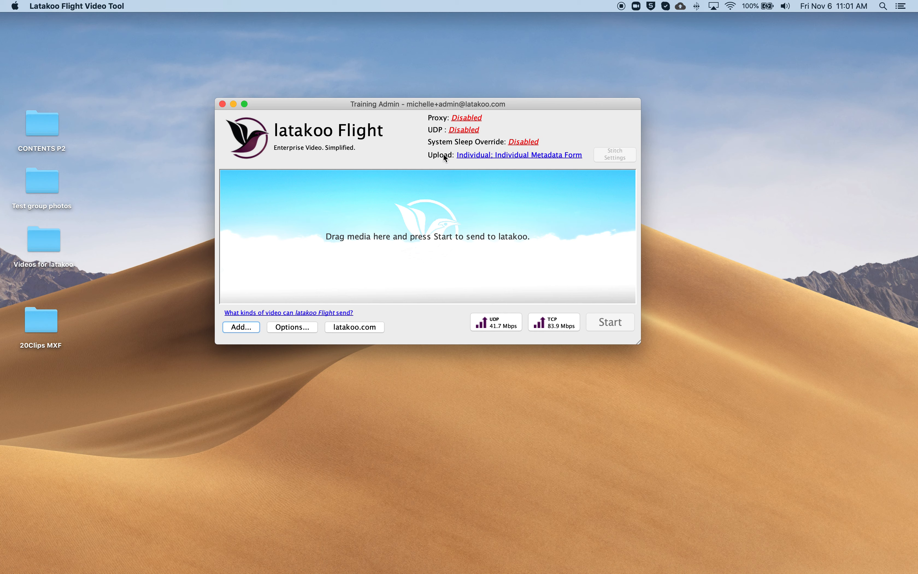
left_click(481, 155)
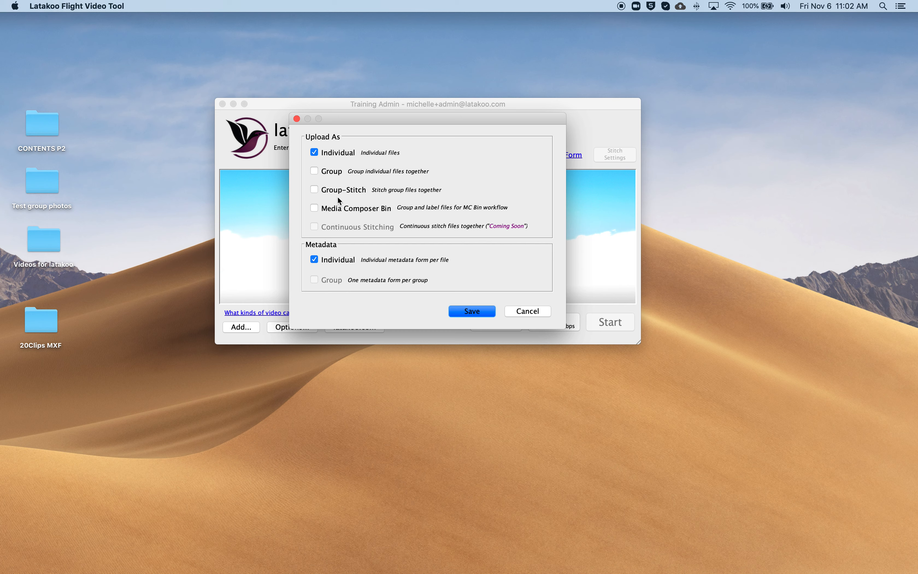
left_click(485, 312)
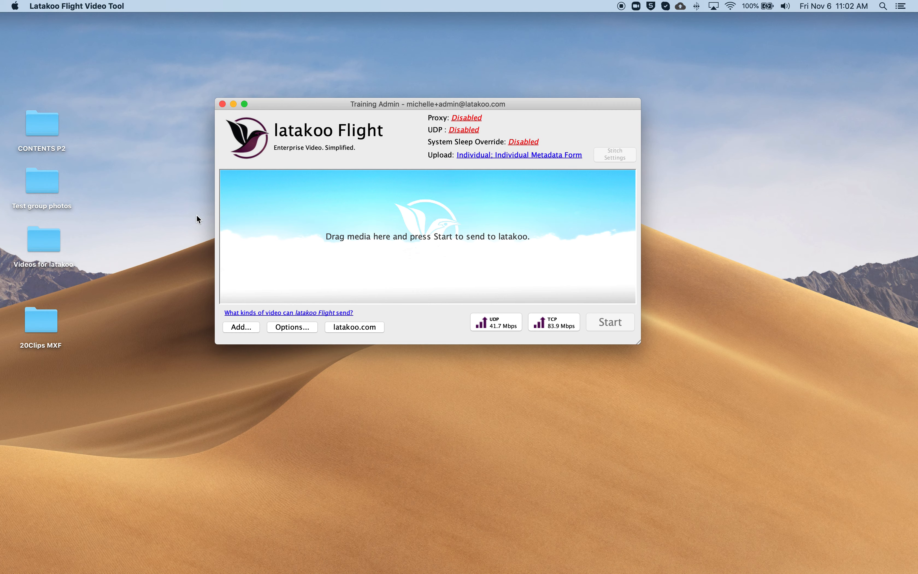
Step: Add Crazy Talk_Test.mxf from the Videos for latakoo desktop folder to the upload queue and close the folder
double_click(40, 245)
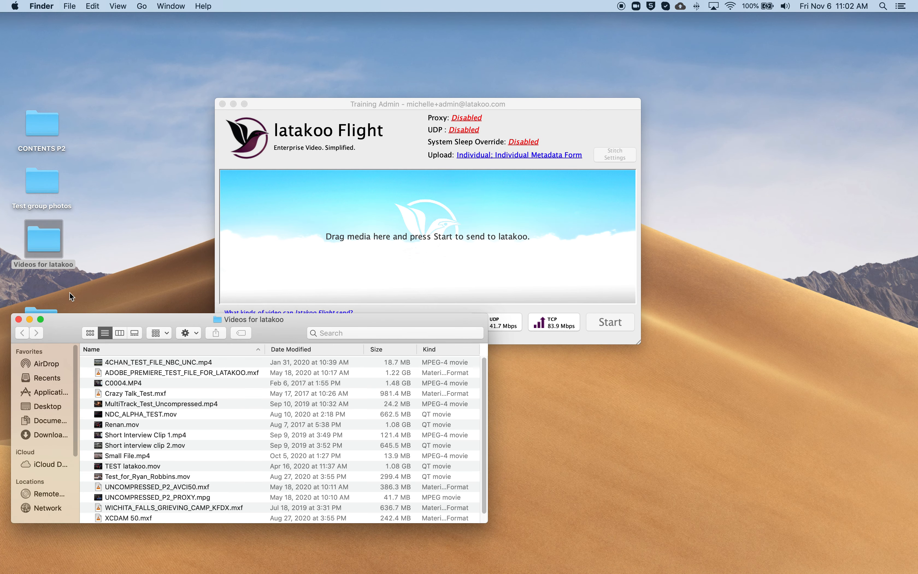
left_click_drag(115, 393, 362, 227)
left_click(19, 319)
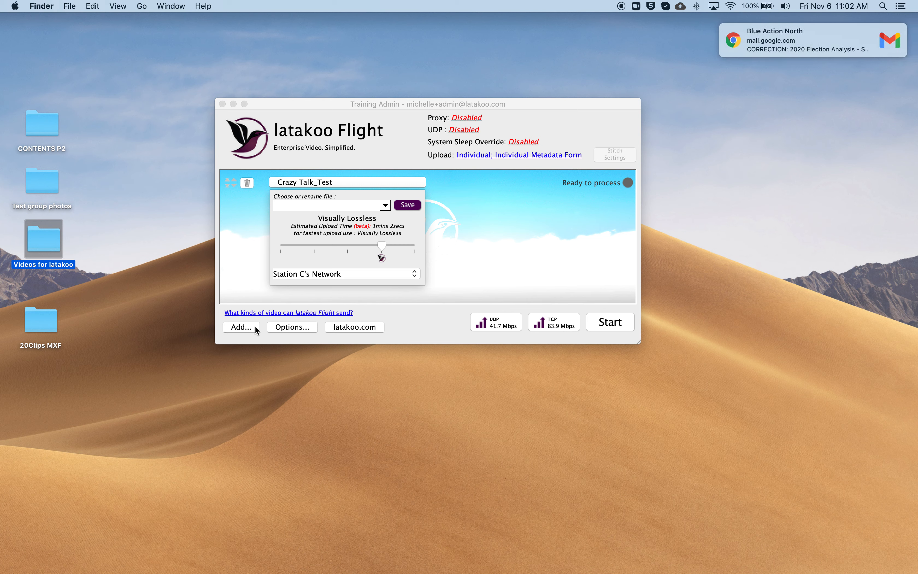
Step: Turn on Do Not Disturb in the Mac's notification settings
left_click(901, 6)
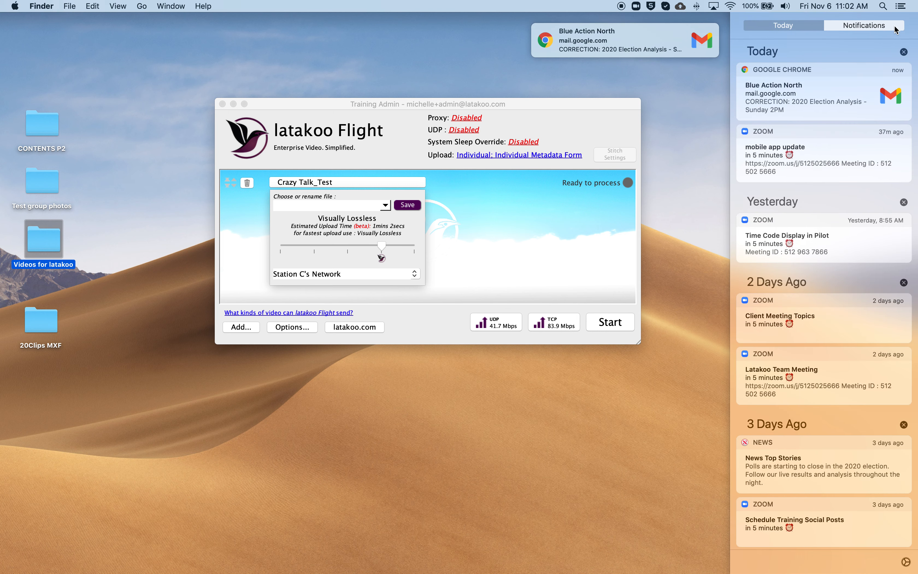
scroll(871, 43, "up", 2)
left_click(892, 80)
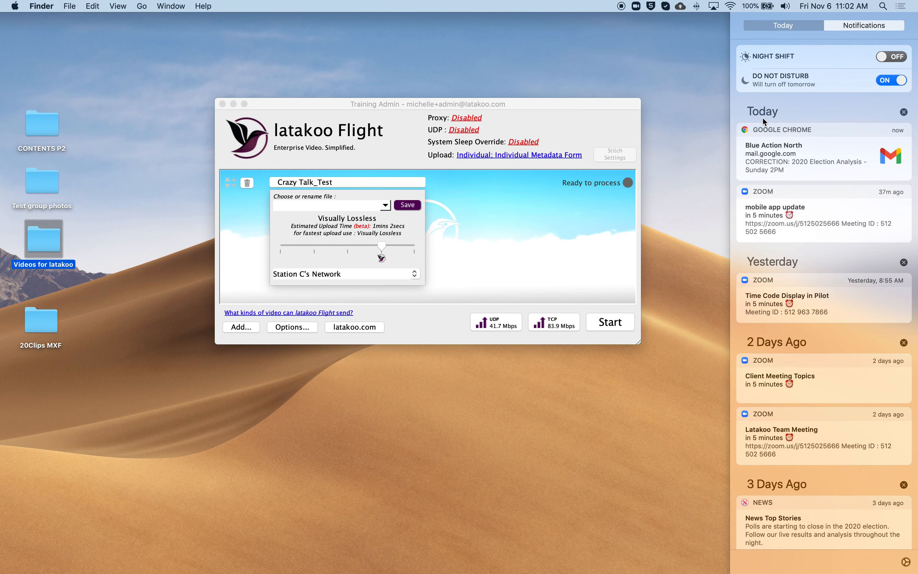
left_click(712, 126)
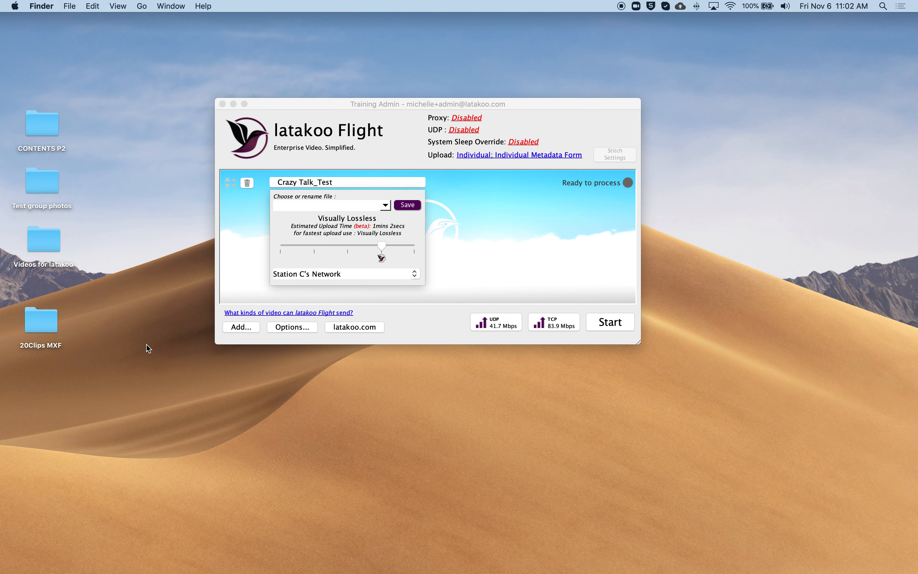
Step: Open the built-in file browser for adding media and close it again
left_click(241, 329)
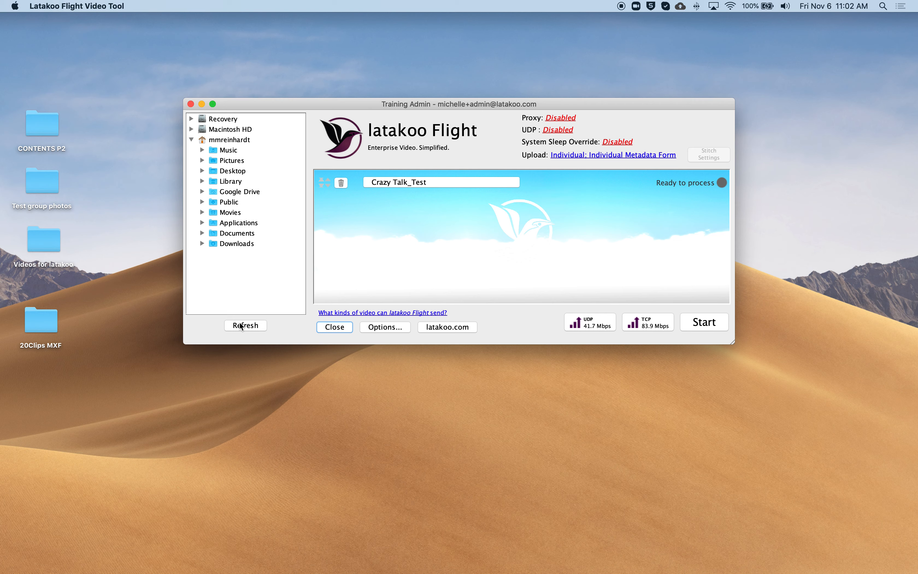
left_click(325, 329)
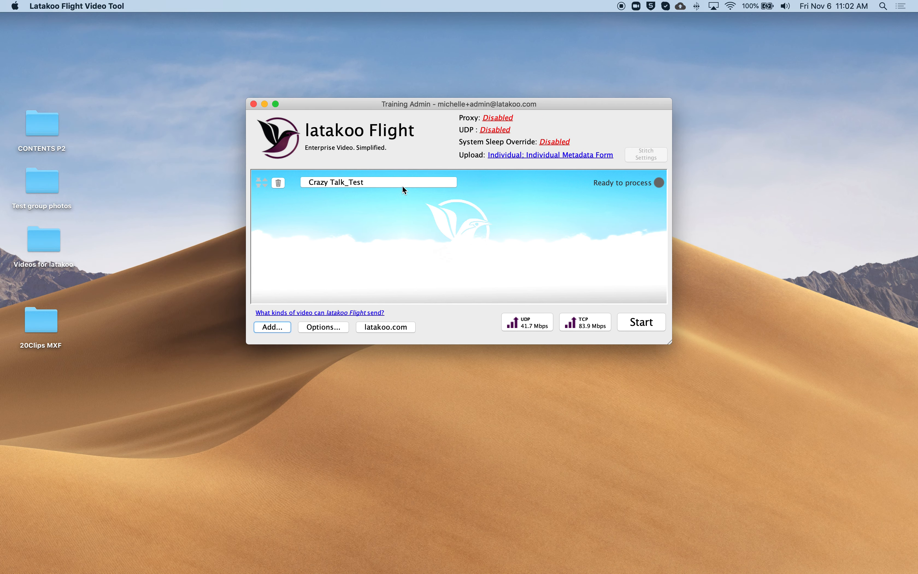
Step: Rename the queued Crazy Talk_Test clip as Test File and save the name
left_click(372, 182)
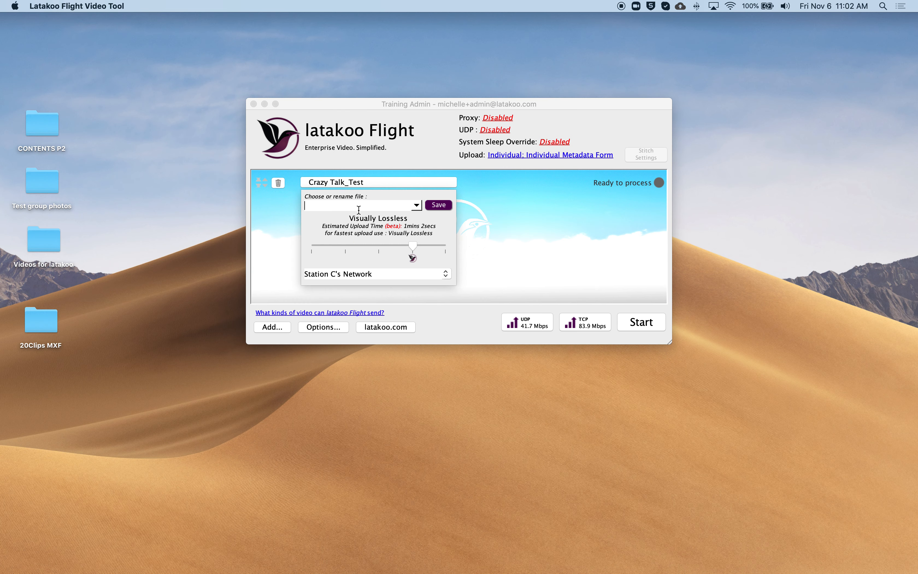
type("Test File")
left_click(438, 205)
Step: Step Test File's compression through the levels from Rush to No Compression and return it to Visually Lossless
left_click(315, 246)
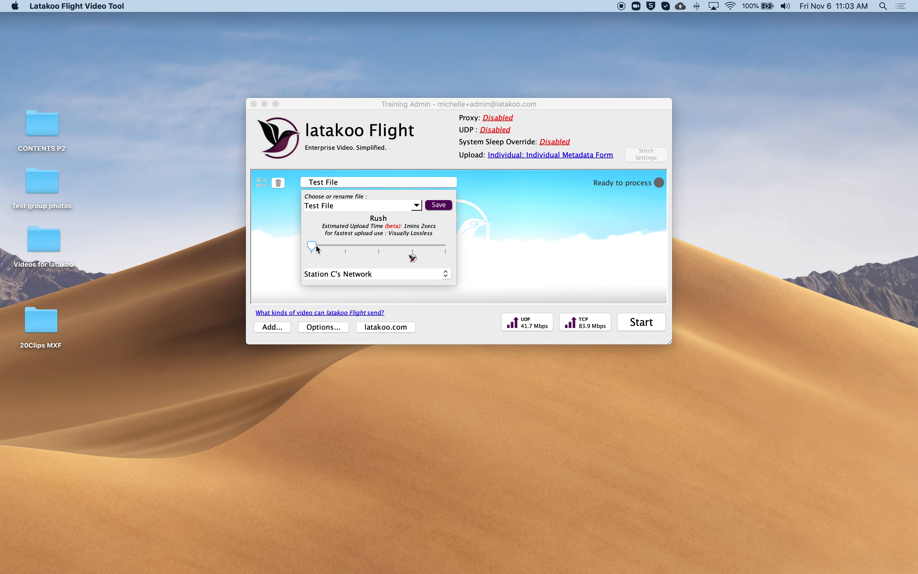
left_click(334, 247)
left_click(379, 243)
left_click(416, 246)
left_click(379, 245)
left_click(343, 245)
left_click(312, 244)
left_click(345, 250)
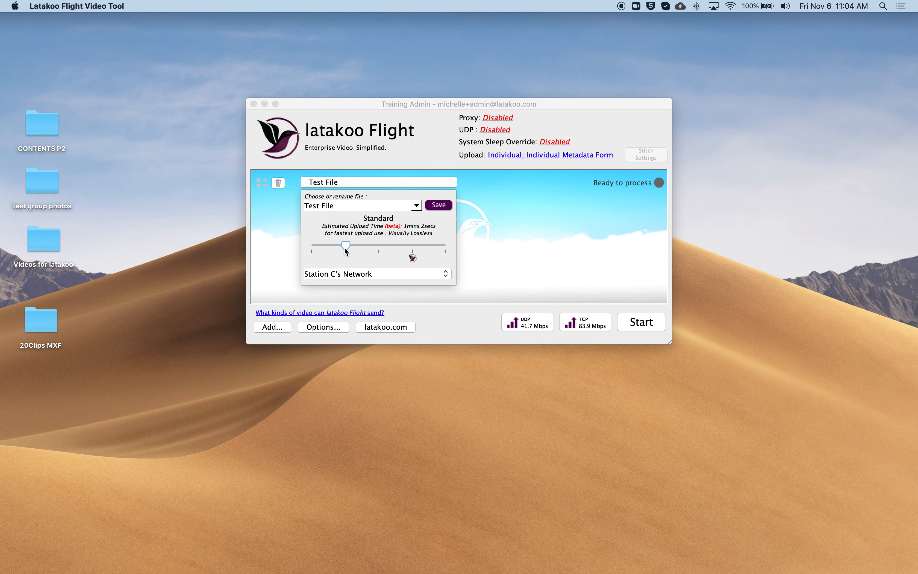
left_click(376, 245)
left_click(413, 245)
left_click(445, 245)
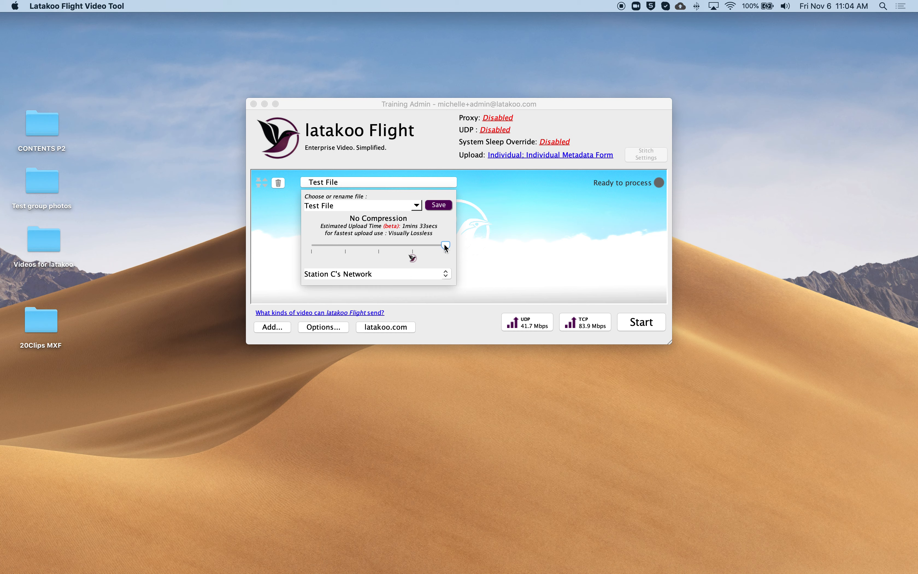
left_click(412, 249)
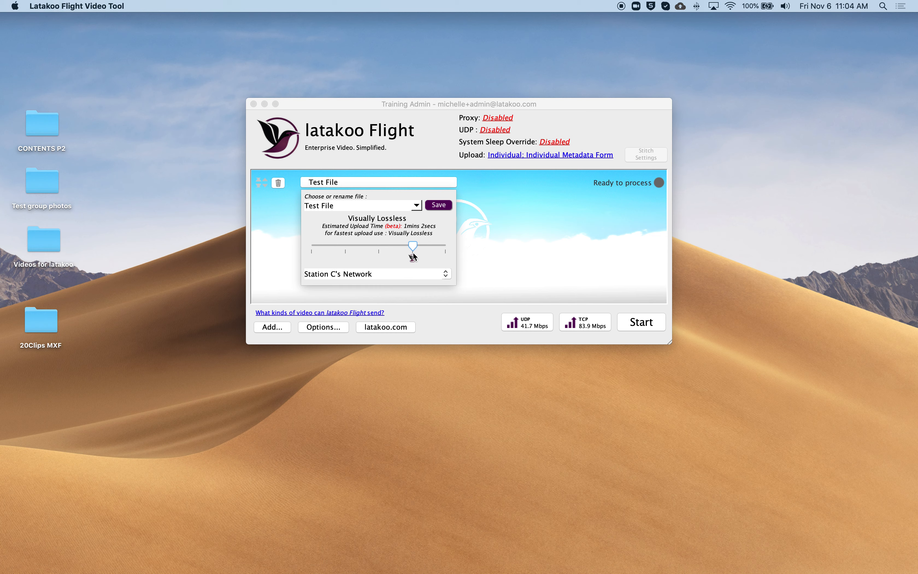
left_click(313, 248)
left_click(412, 246)
Step: Add Company Share Network to Test File's destination networks alongside Station C's Network
left_click(420, 276)
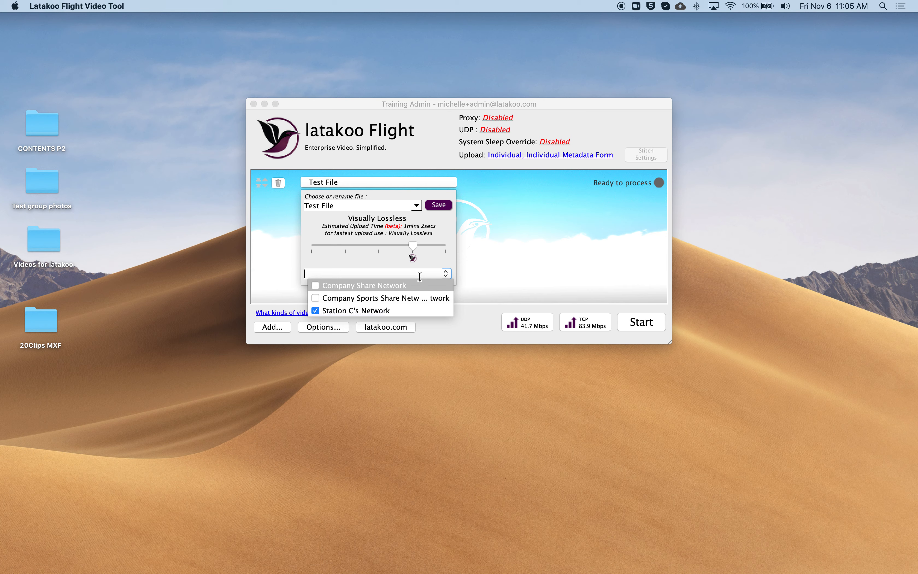
left_click(316, 285)
left_click(287, 285)
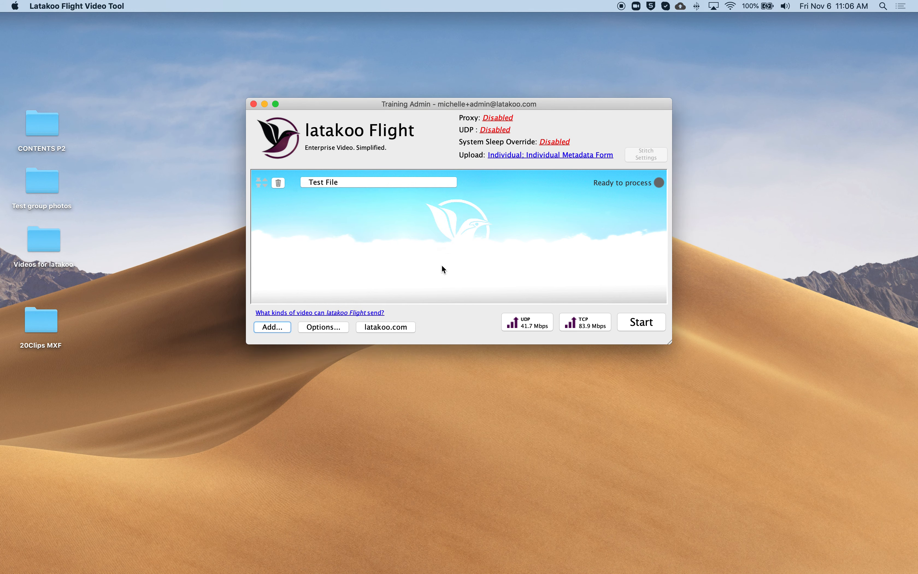
Step: Start uploading Test File, and move and enlarge the window so the whole metadata form fits
left_click(649, 323)
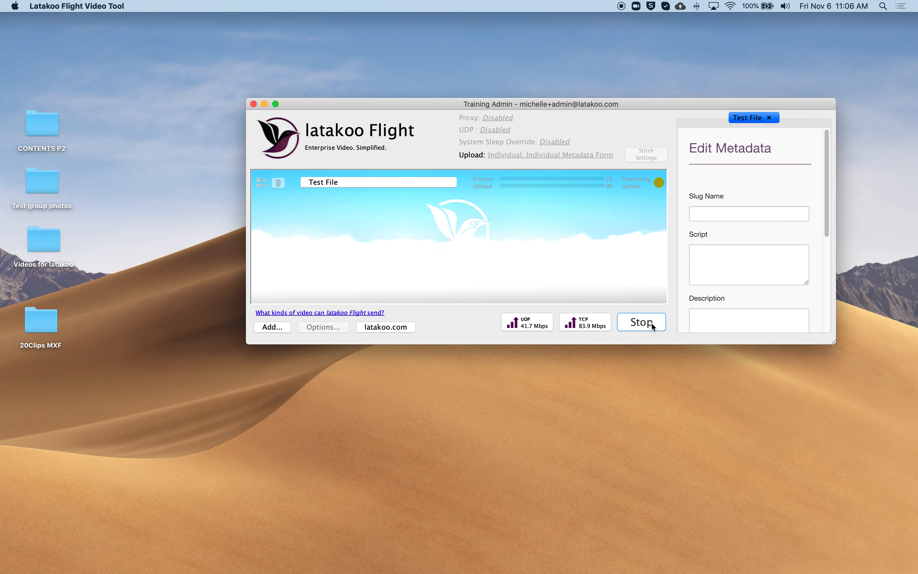
left_click_drag(627, 103, 495, 105)
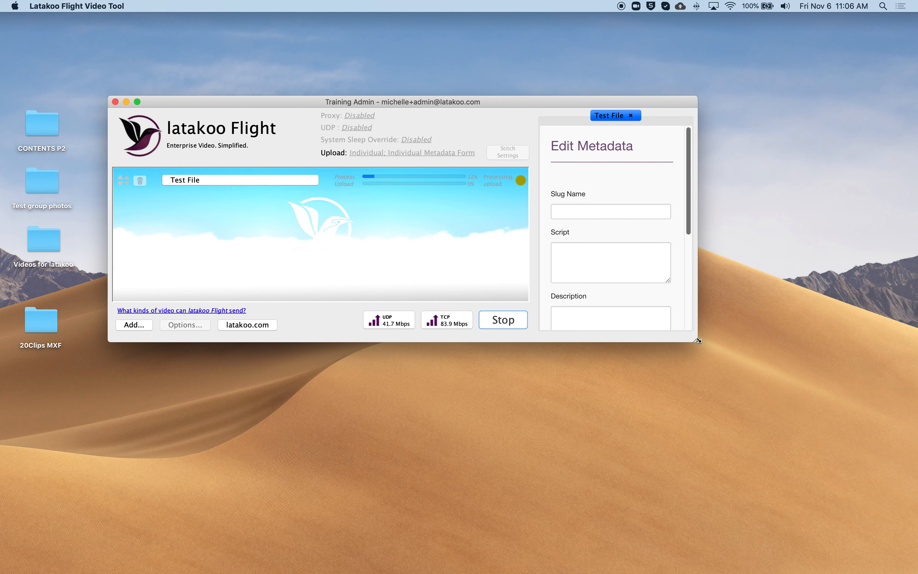
left_click_drag(707, 354, 781, 475)
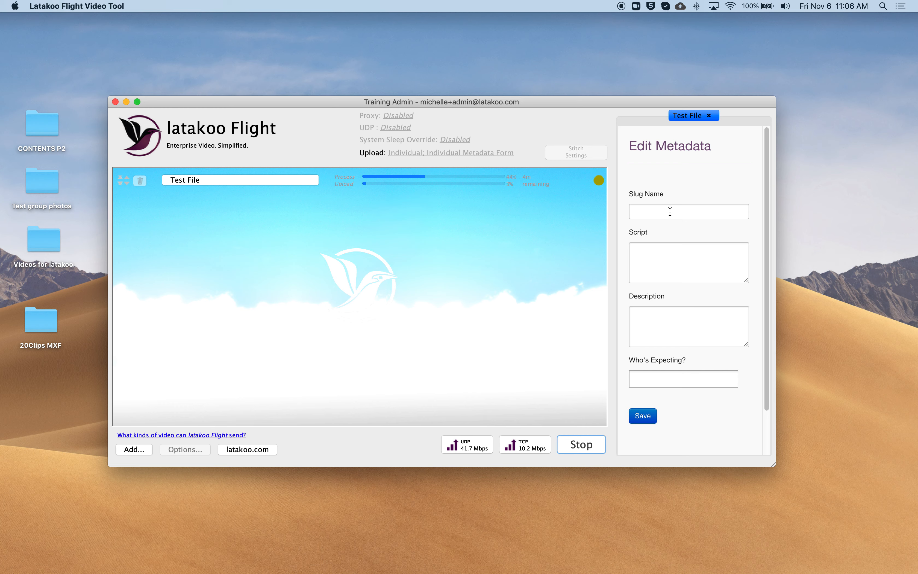
Step: Enter "This is script." as the script in Test File's metadata form
left_click(640, 244)
type("This is script.")
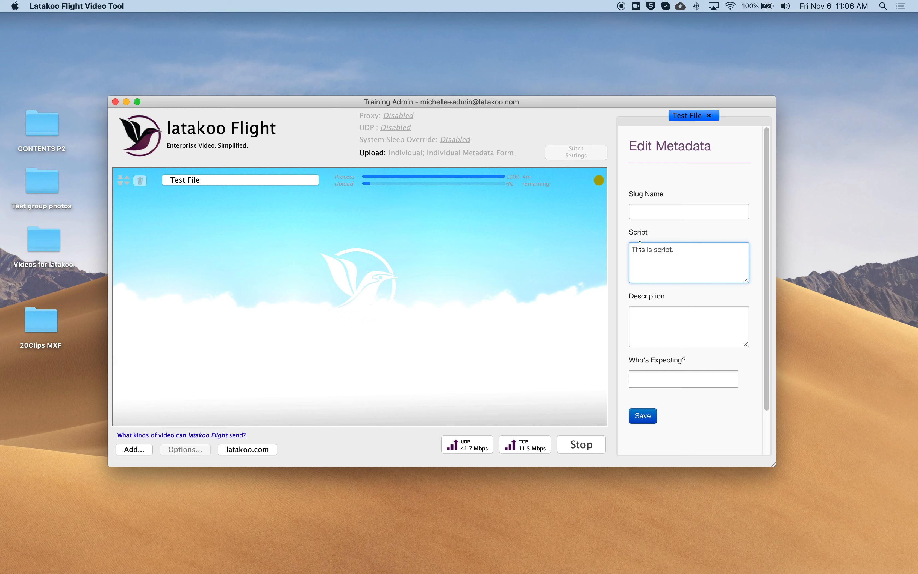
Step: Set Training Admin as who's expecting the file and save Test File's metadata
left_click(664, 377)
type("te")
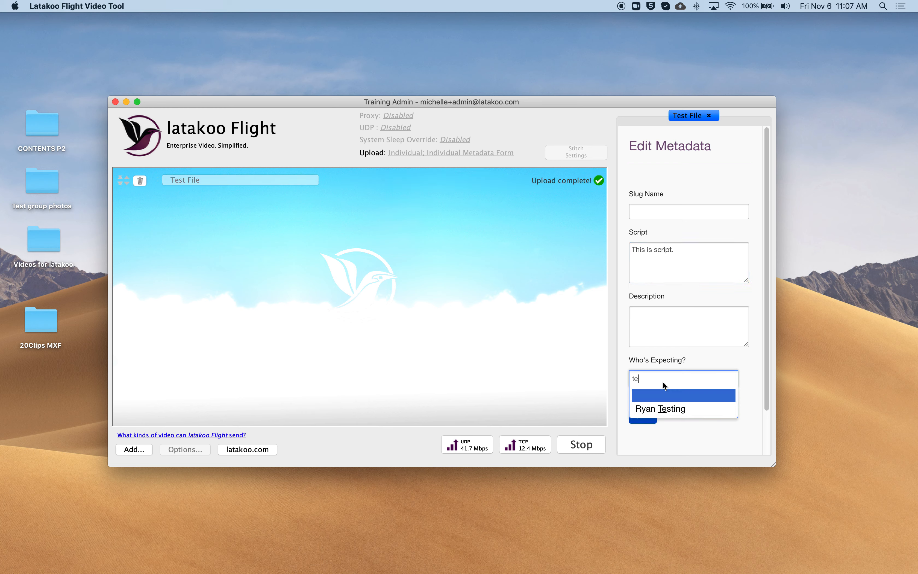
key("BackSpace")
type("rain")
left_click(664, 409)
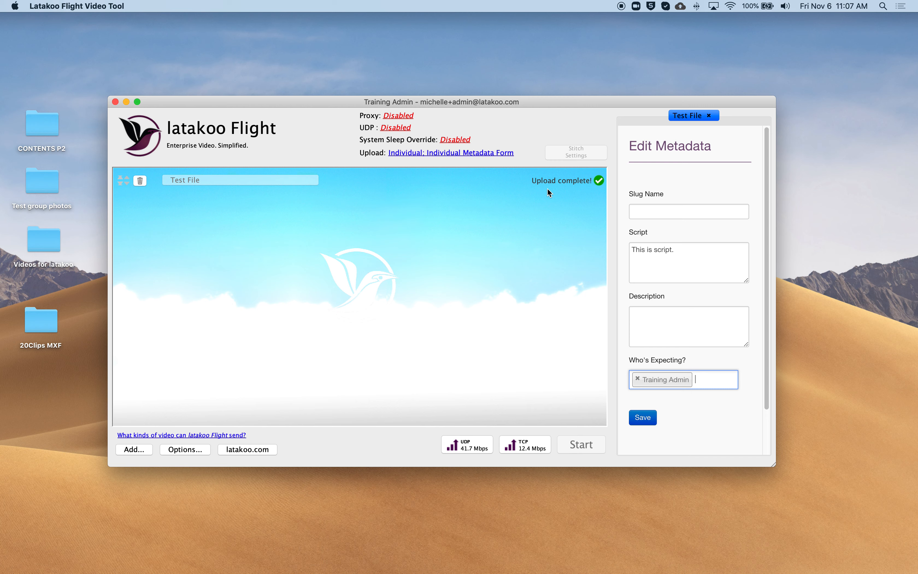
left_click(641, 418)
left_click(653, 421)
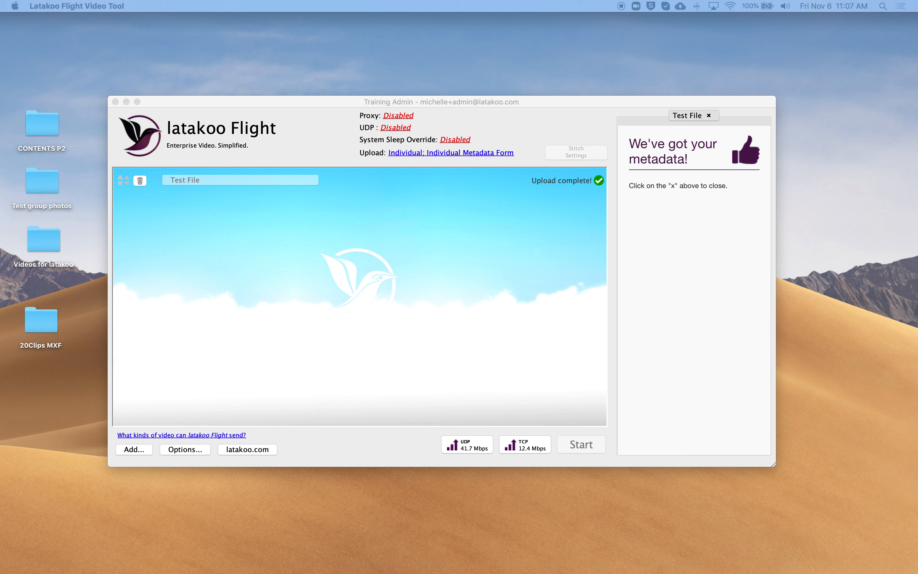
Step: Switch to the latakoo Pilot page in Chrome and list your uploads and Station C's Network content
left_click_drag(917, 31, 329, 31)
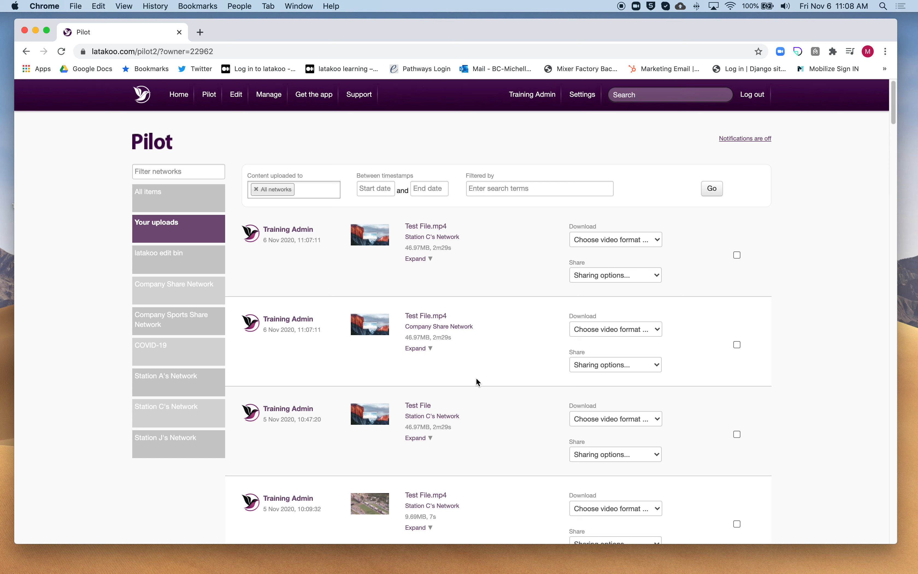
left_click(168, 233)
left_click(203, 422)
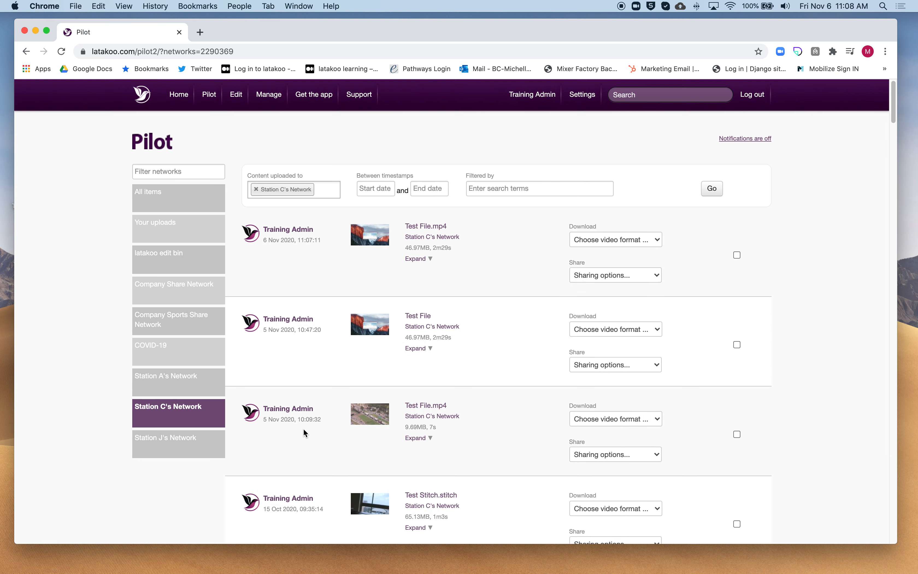
Step: Show the content of Company Share Network and filter the network list by "com"
left_click(186, 297)
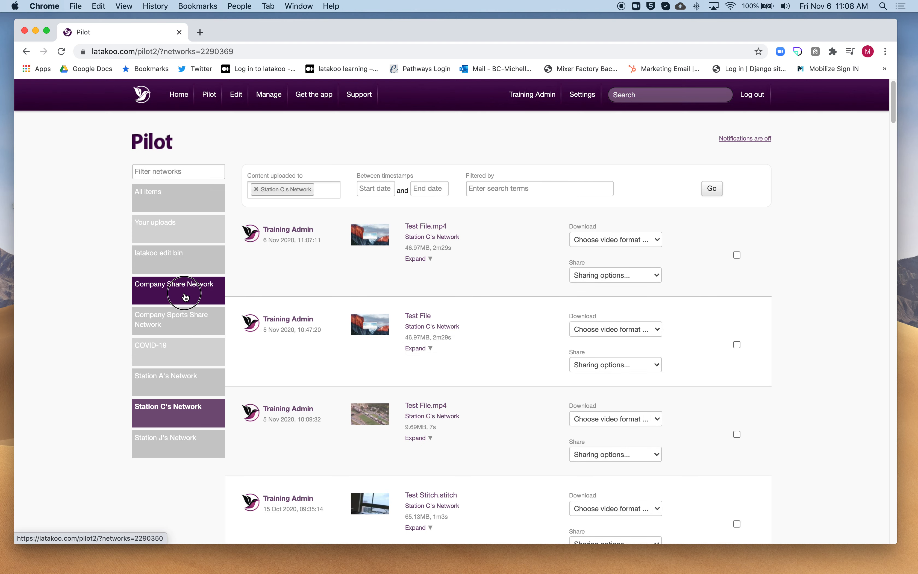
left_click(188, 172)
type("com")
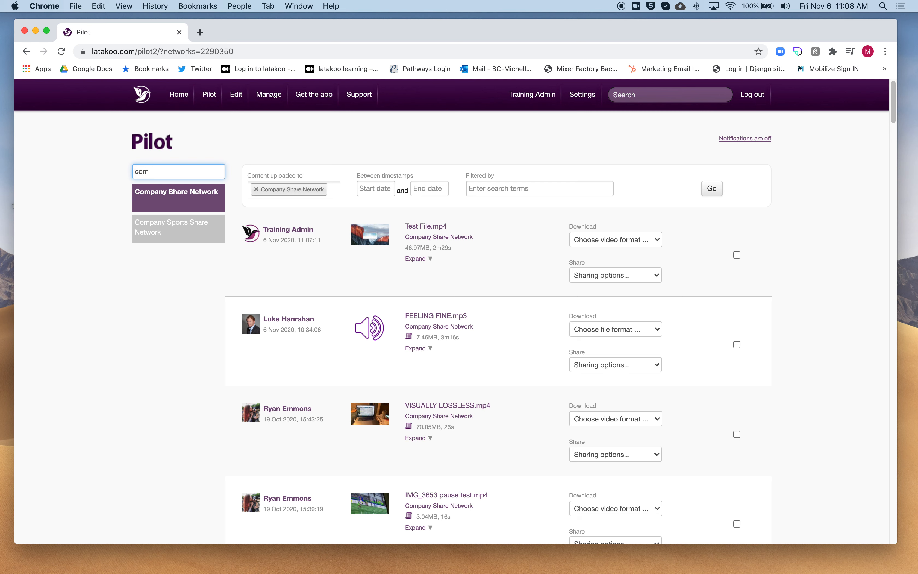
Step: Search the Company Share Network content for "test"
left_click(505, 188)
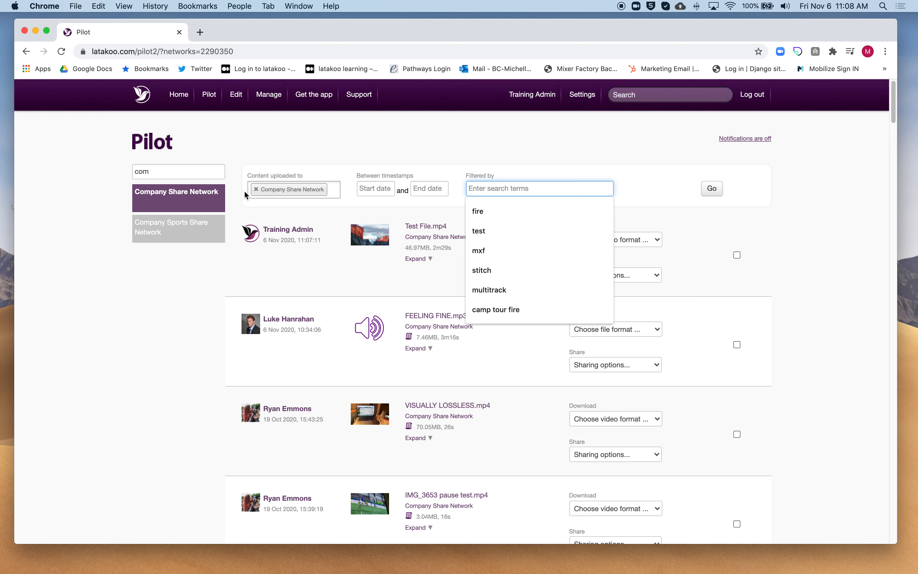
left_click(281, 205)
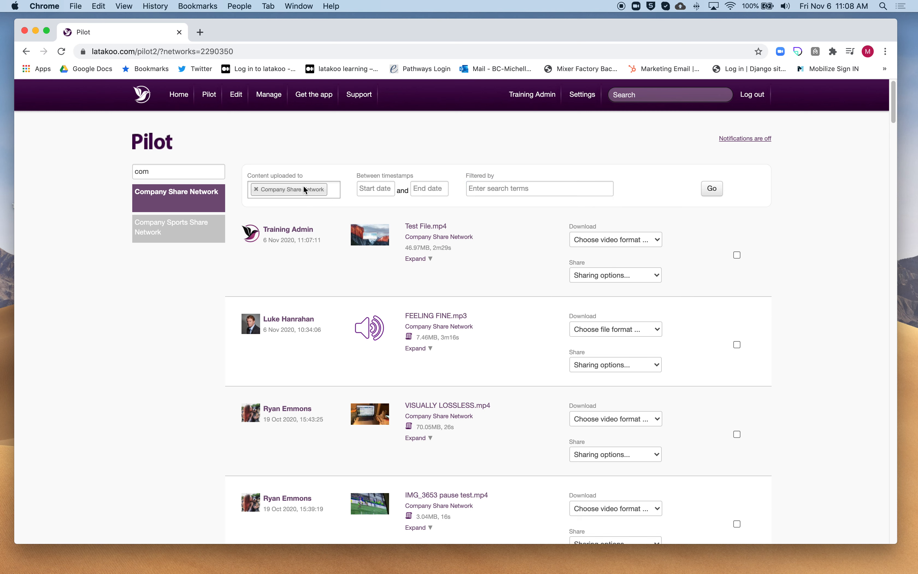
left_click(524, 188)
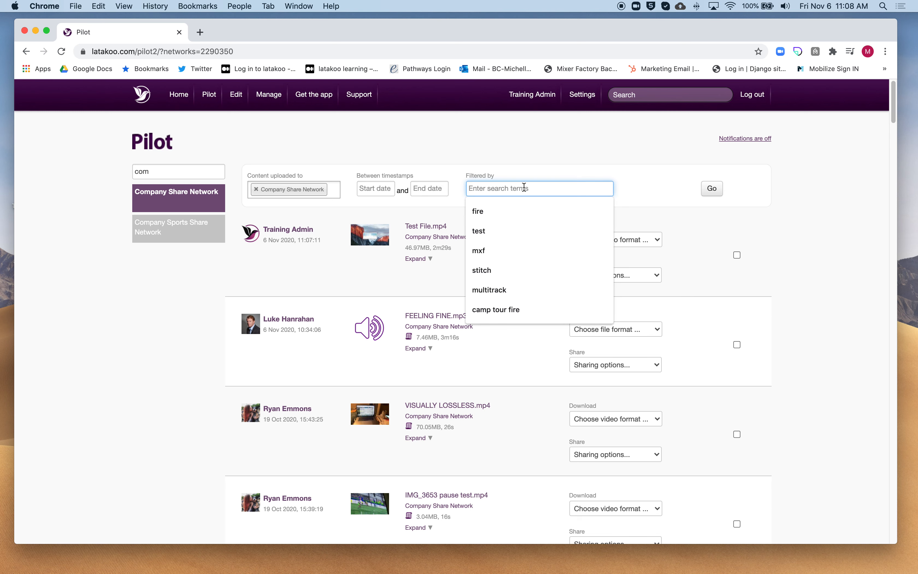
type("e")
key("BackSpace")
type("test")
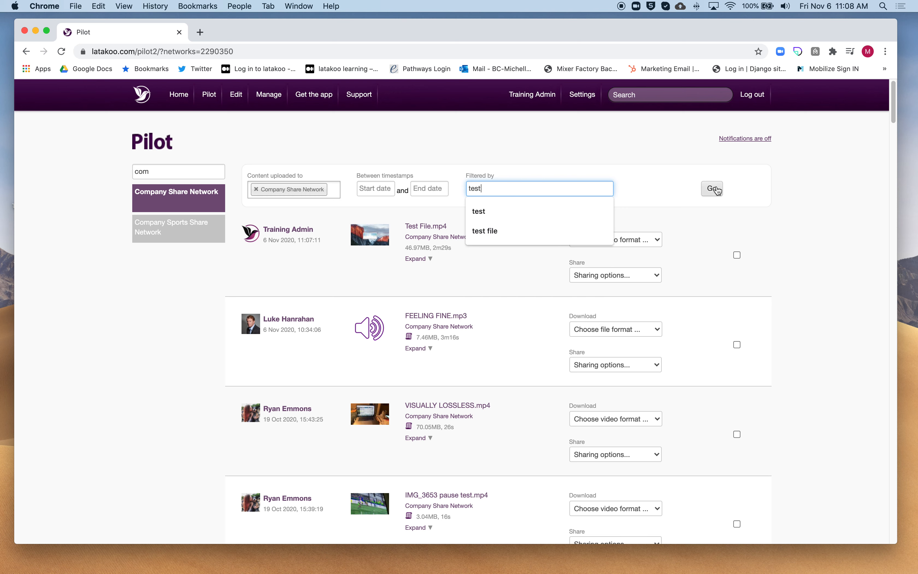
left_click(712, 188)
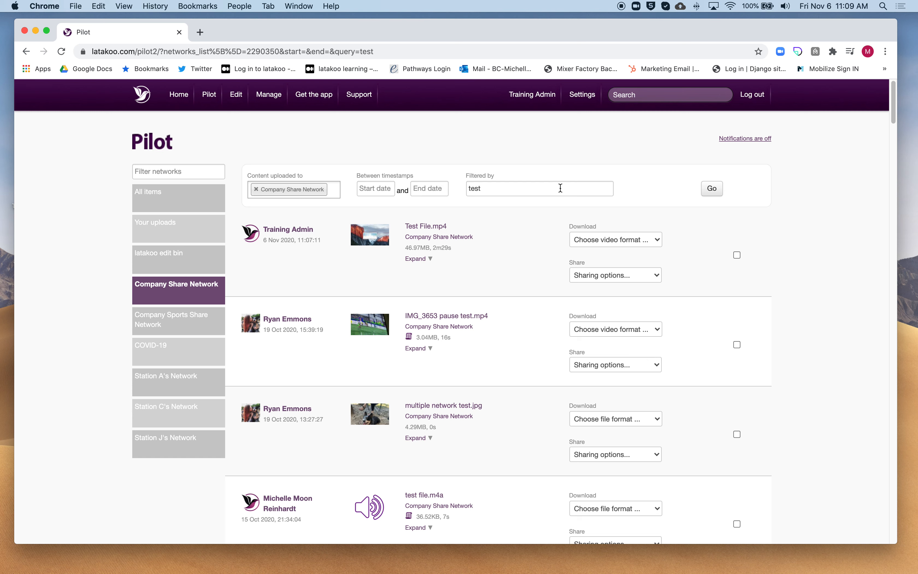
Step: Remove Company Share Network from the search filter and list all items across all networks
left_click(529, 186)
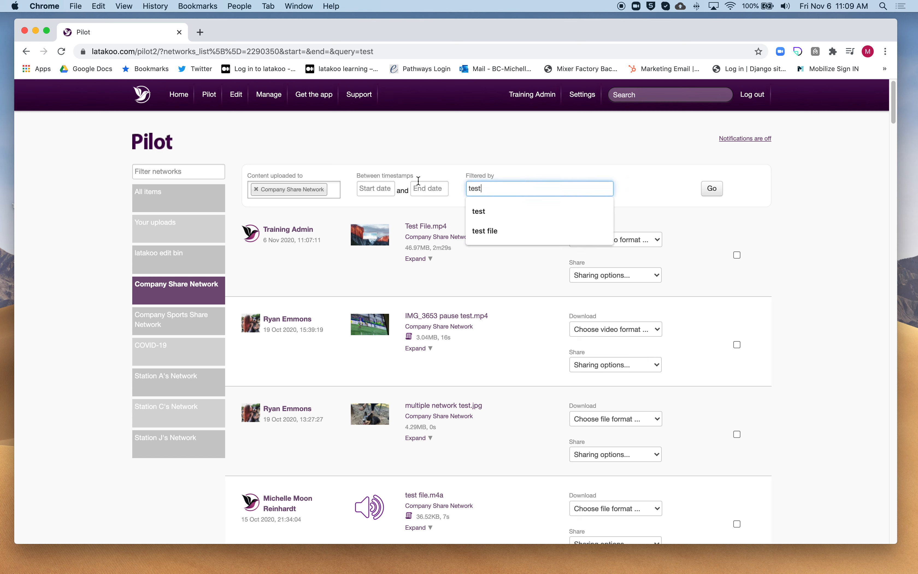
left_click(257, 189)
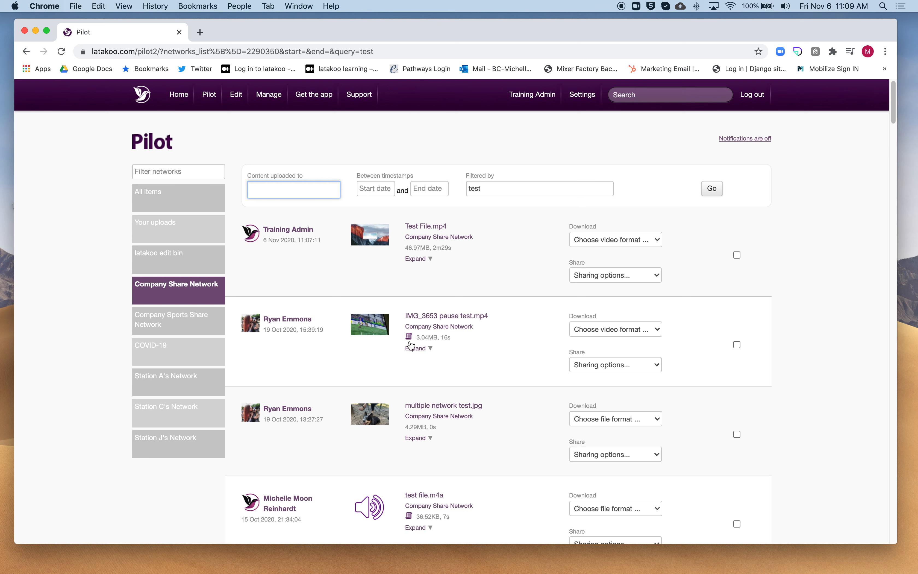
left_click(186, 211)
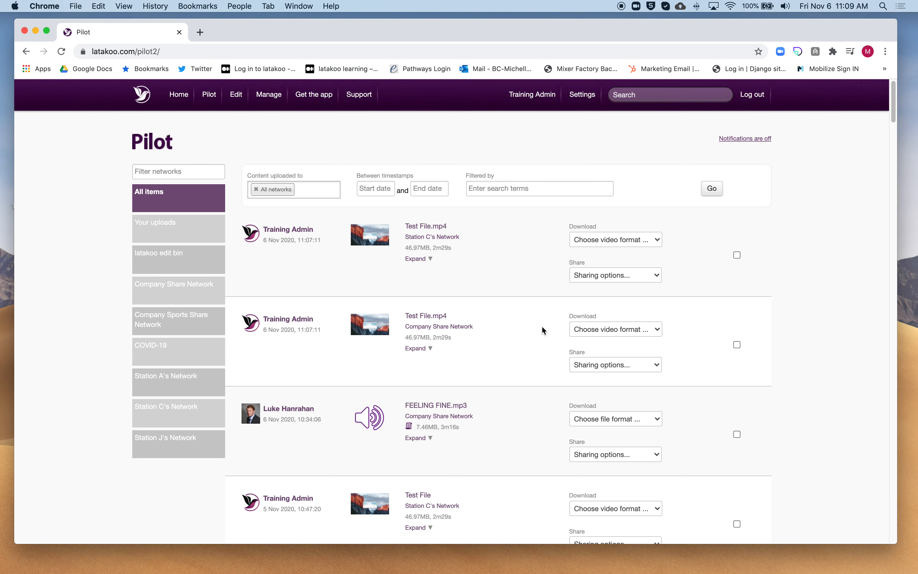
Step: Limit the Pilot list to the content of Station C's Network
scroll(544, 338, "down", 3)
scroll(546, 337, "down", 8)
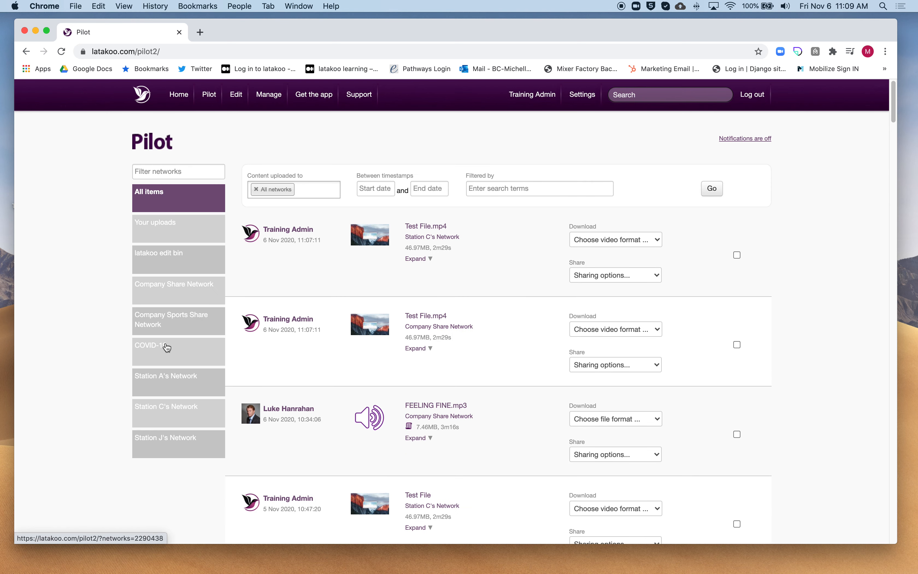
left_click(167, 414)
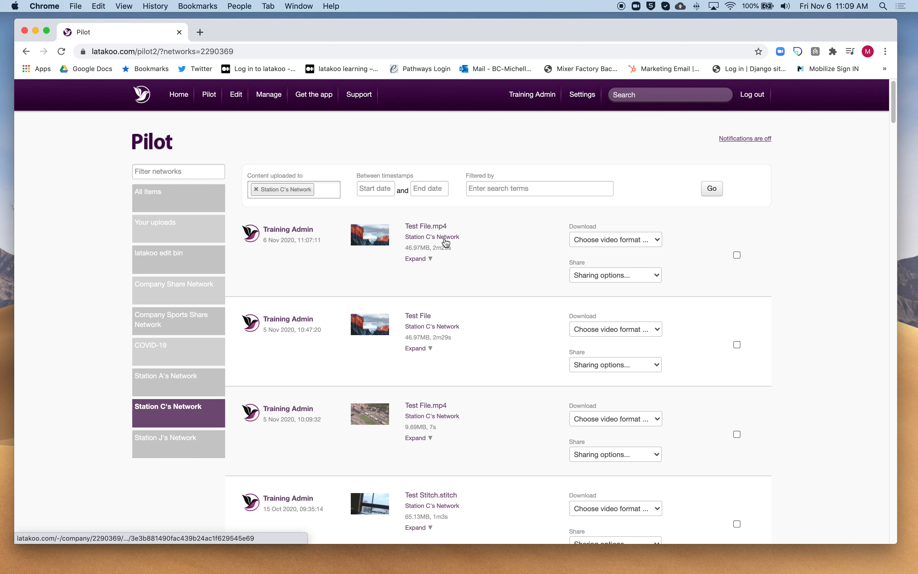
Step: Download the newest Test File.mp4 as .mp4 file (Web), save it to the Desktop as Test_File, and dismiss the browser's download bar
left_click(659, 241)
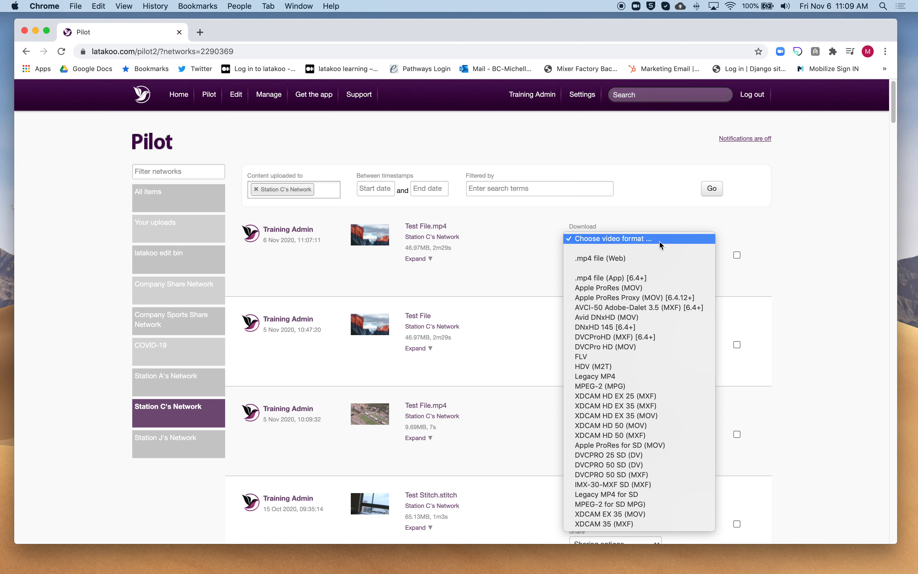
left_click(640, 264)
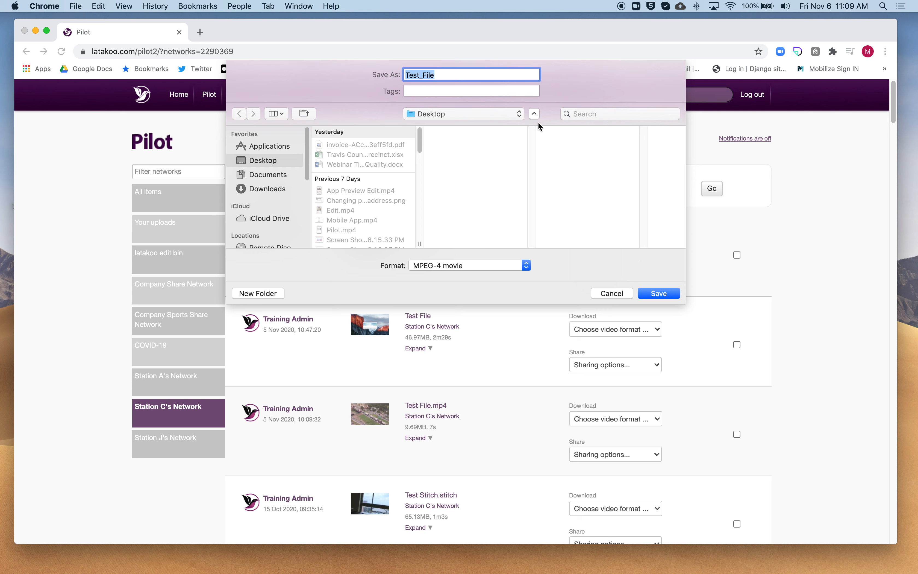
left_click(667, 293)
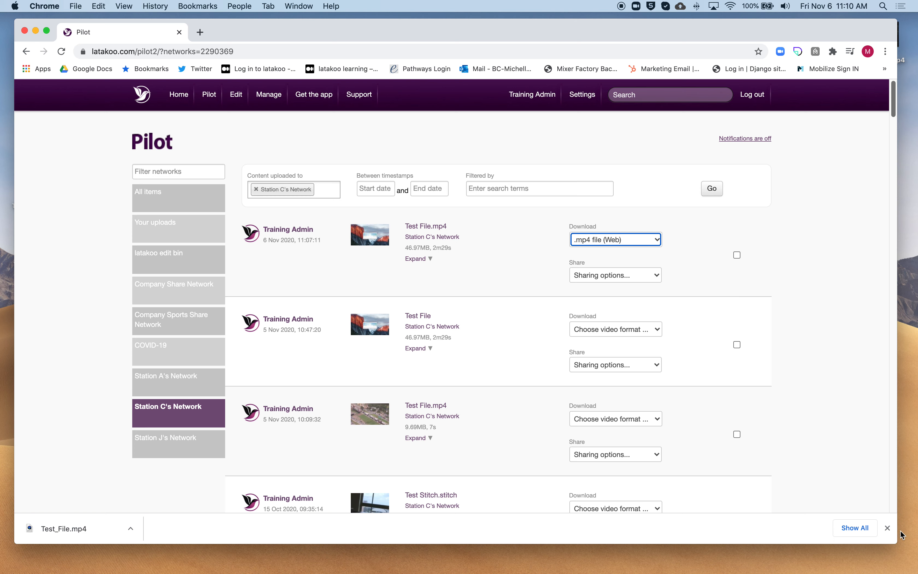
left_click(887, 528)
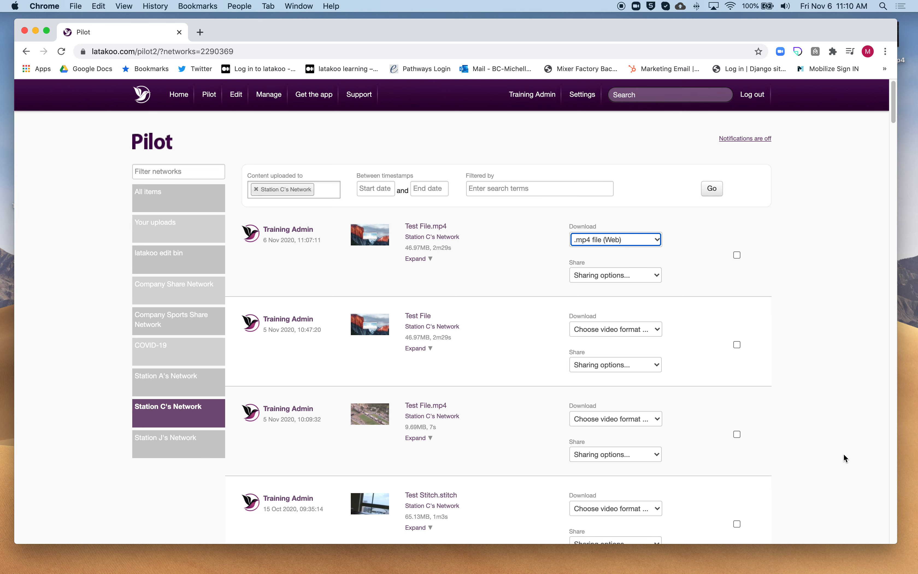
Step: Send the same Test File.mp4 to latakoo Flight as .mp4 file (App) [6.4+] and start its download there
left_click(655, 240)
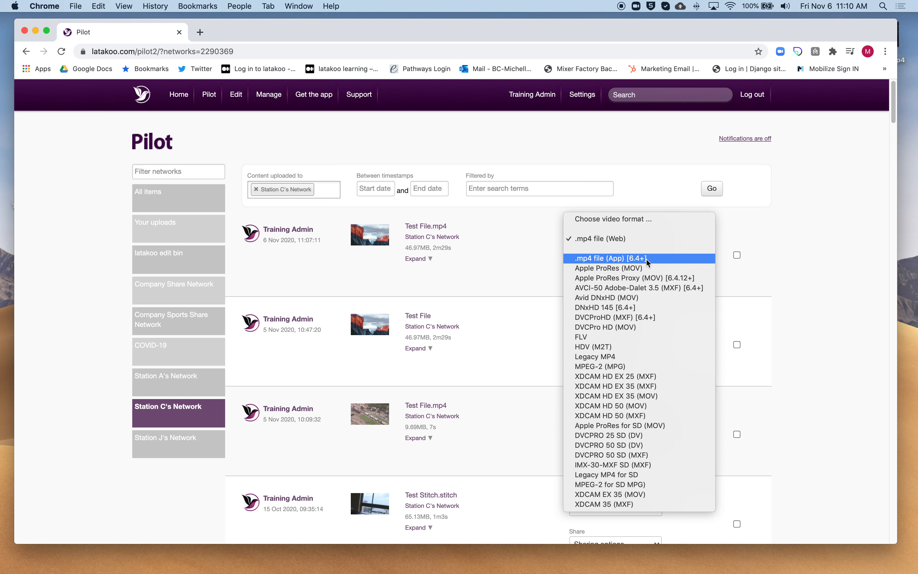
left_click(646, 258)
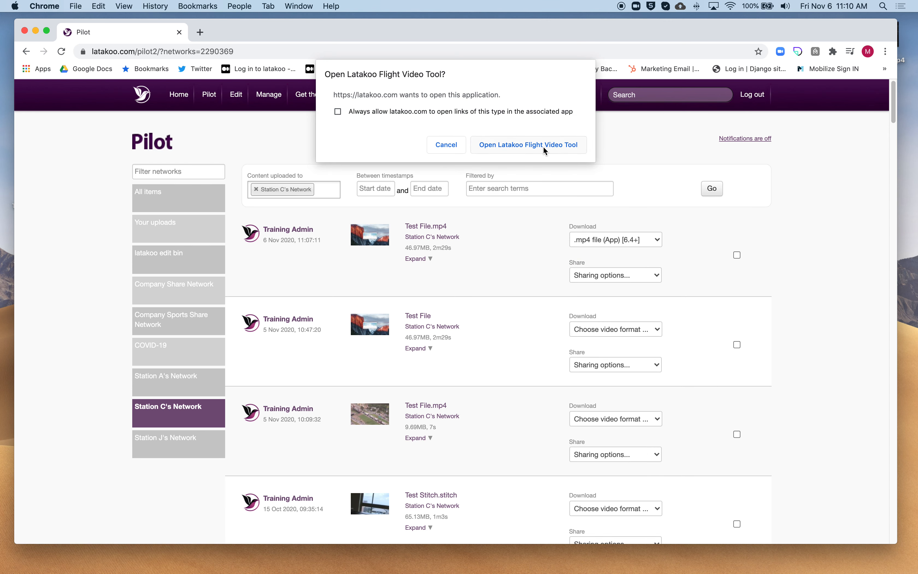
left_click(543, 148)
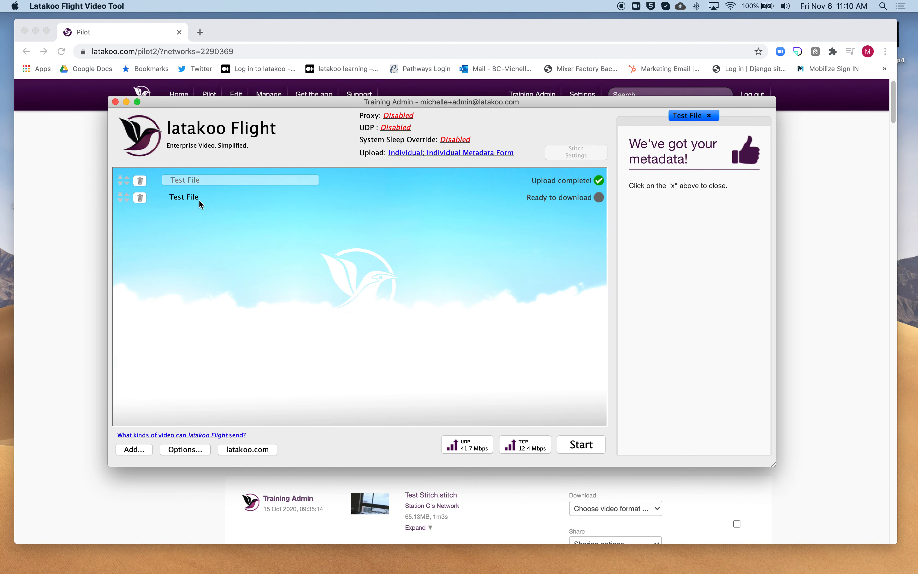
left_click(581, 445)
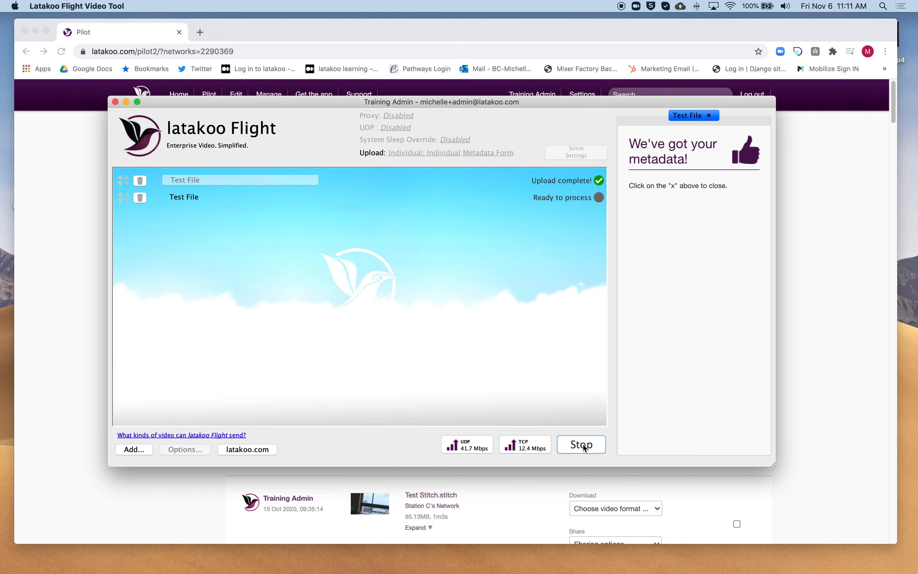
Step: Return to Pilot in Chrome, send the newest Test File.mp4 to latakoo Flight as XDCAM HD 50 (MXF), and start the download
left_click(848, 371)
left_click(636, 241)
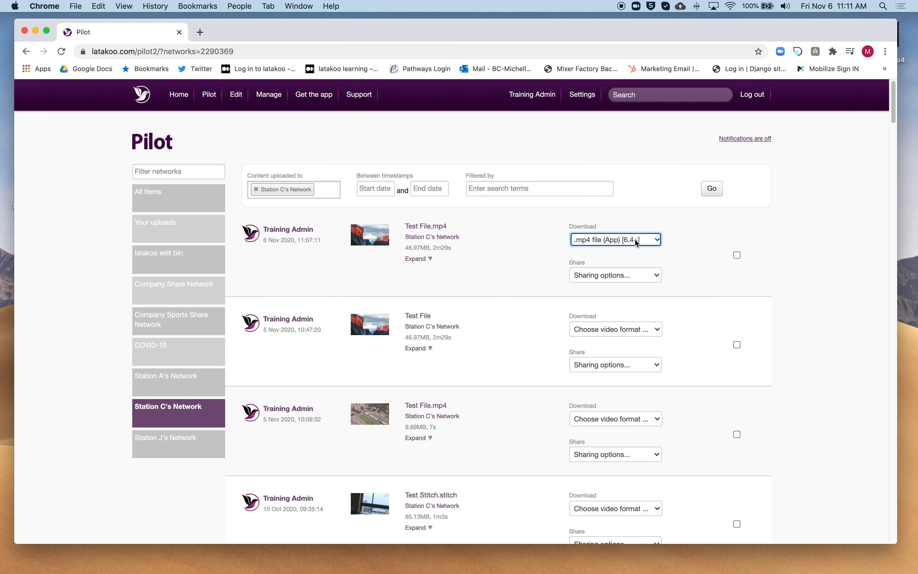
left_click(658, 239)
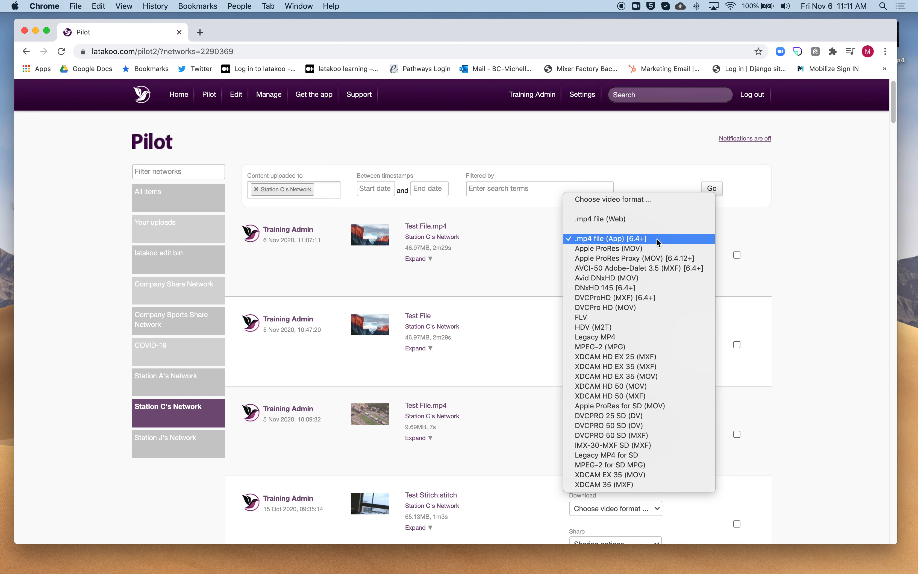
left_click(632, 395)
left_click(559, 146)
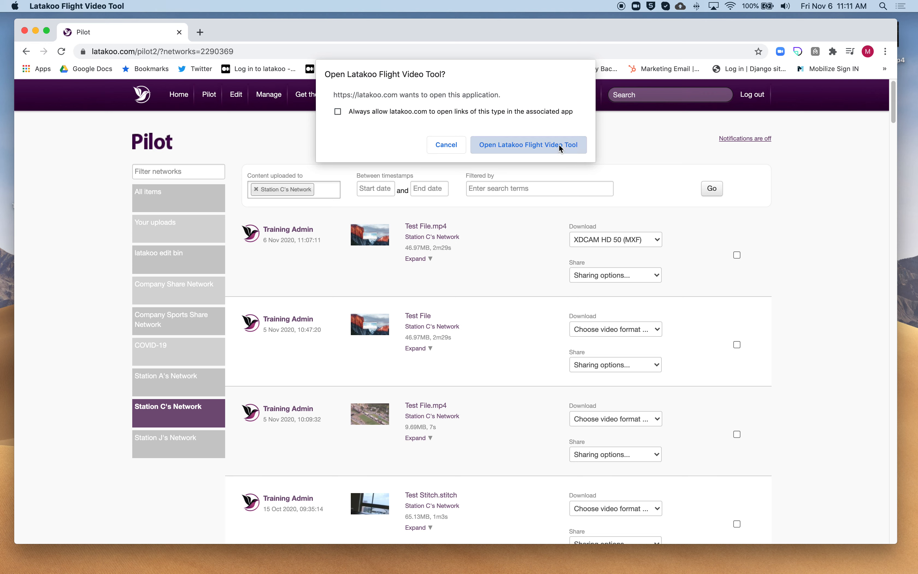
left_click(583, 440)
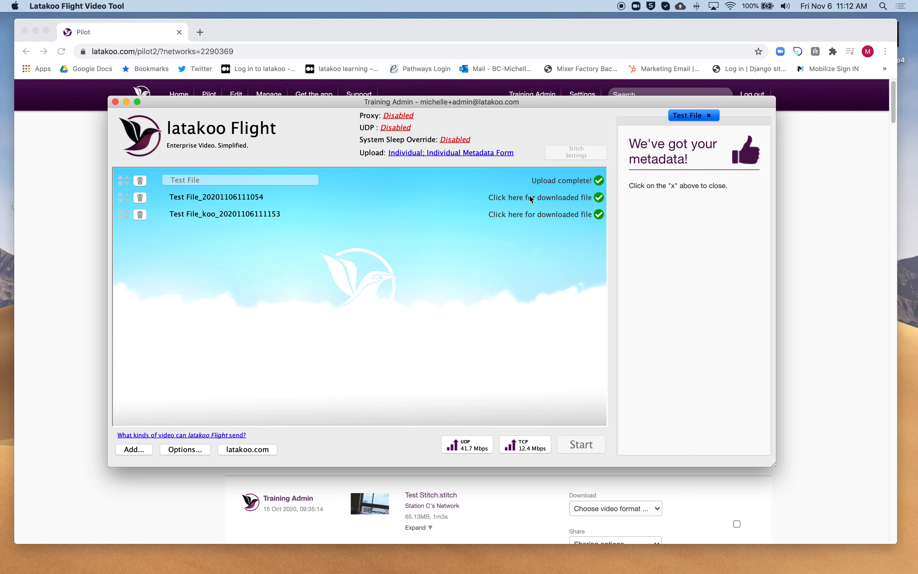
Step: View the downloaded MP4 in its Finder folder, then check the default download folder in Flight's general options
left_click(549, 196)
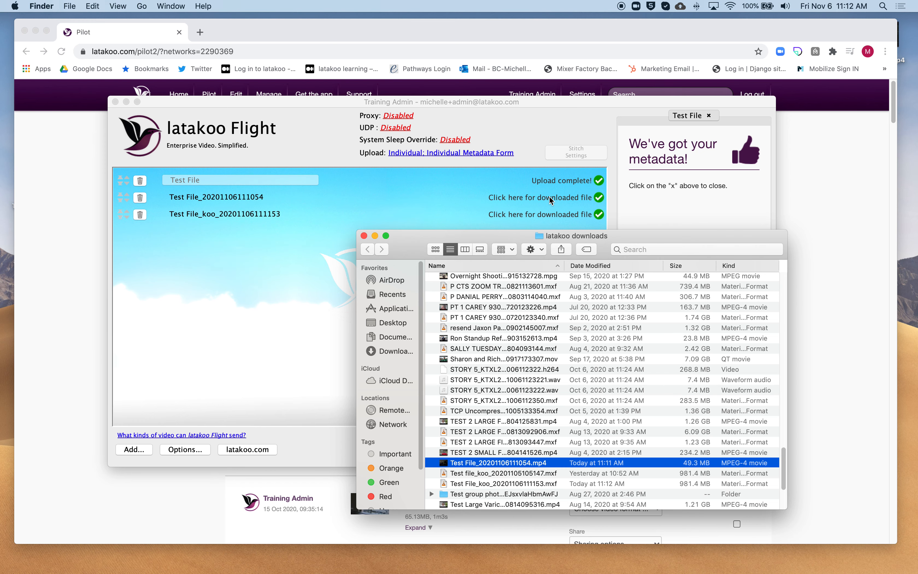
left_click(363, 236)
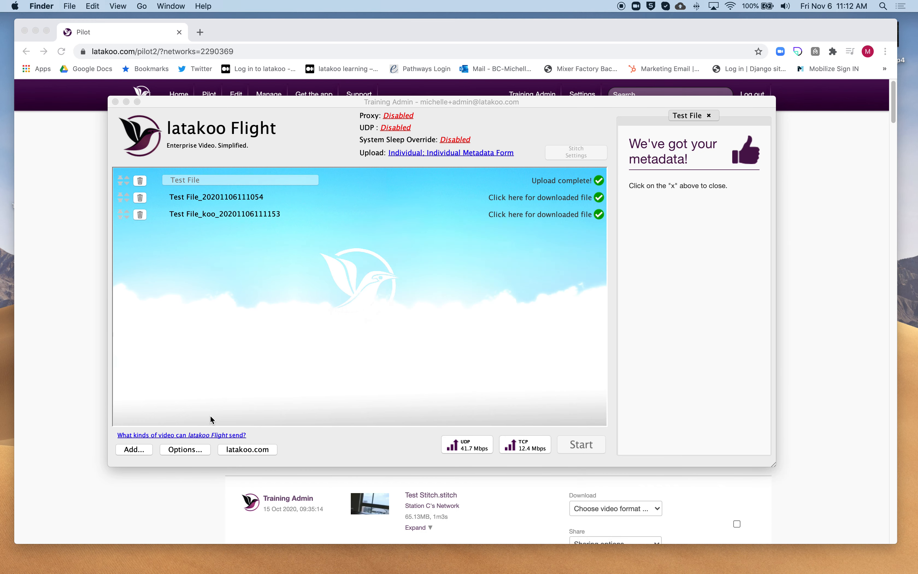
left_click(183, 450)
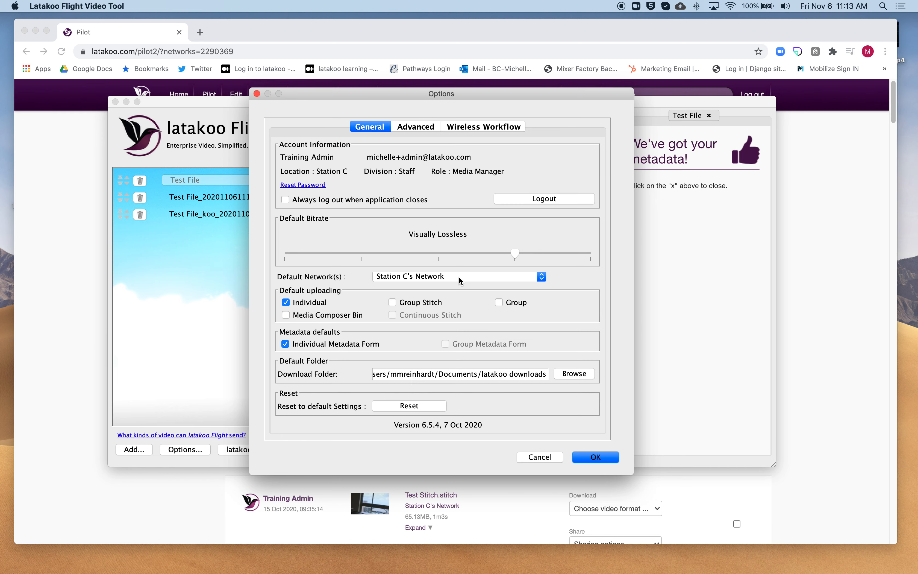
left_click(605, 458)
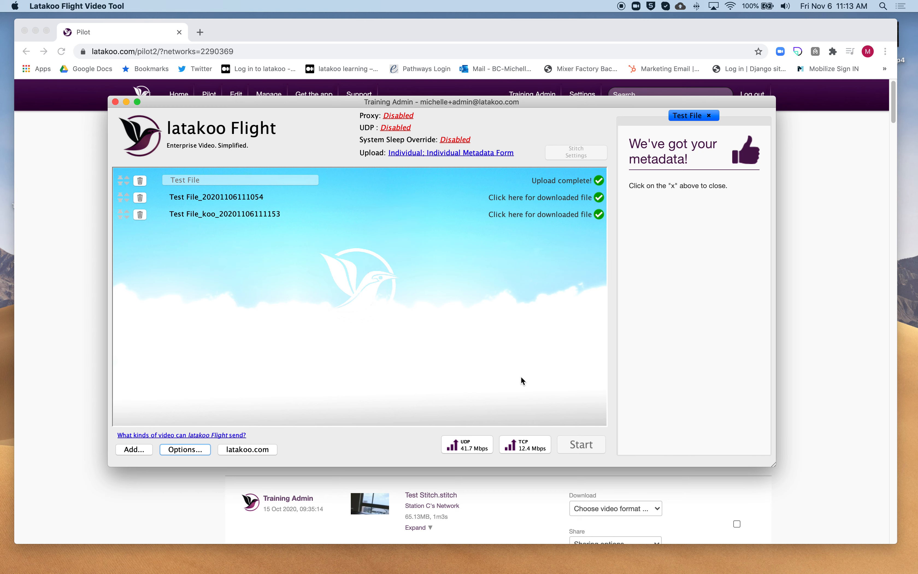